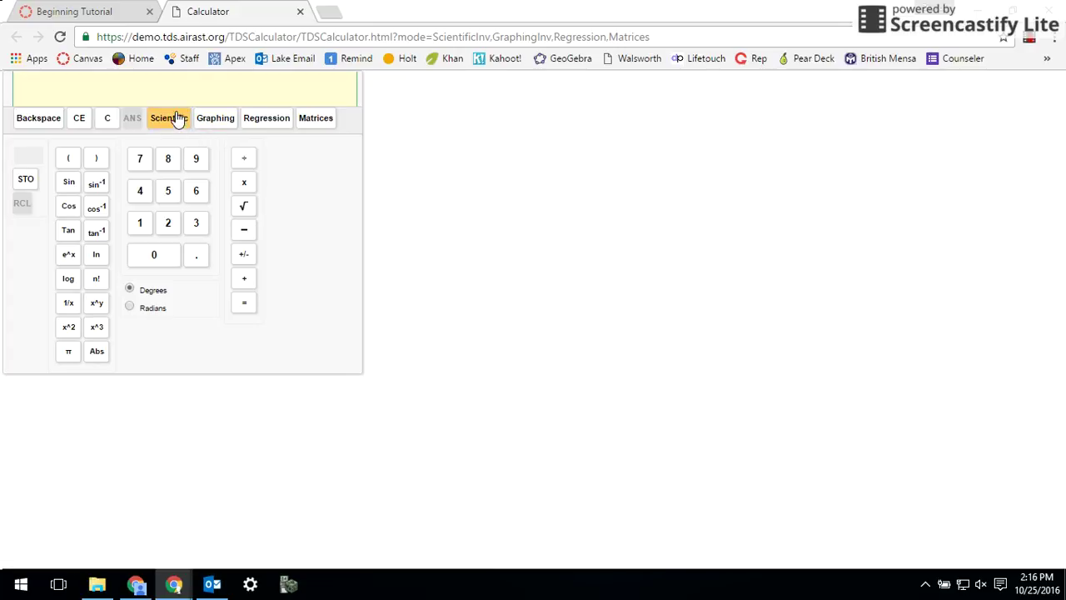
# Switch to scientific mode and evaluate 9 − 3 × 4, giving -3
pyautogui.click(172, 125)
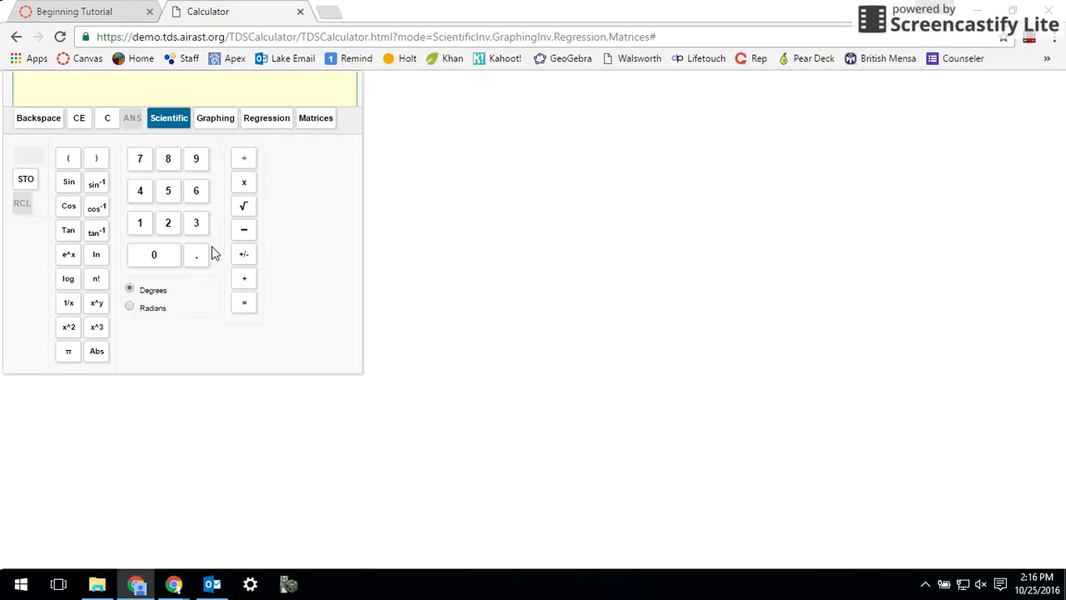
pyautogui.click(197, 167)
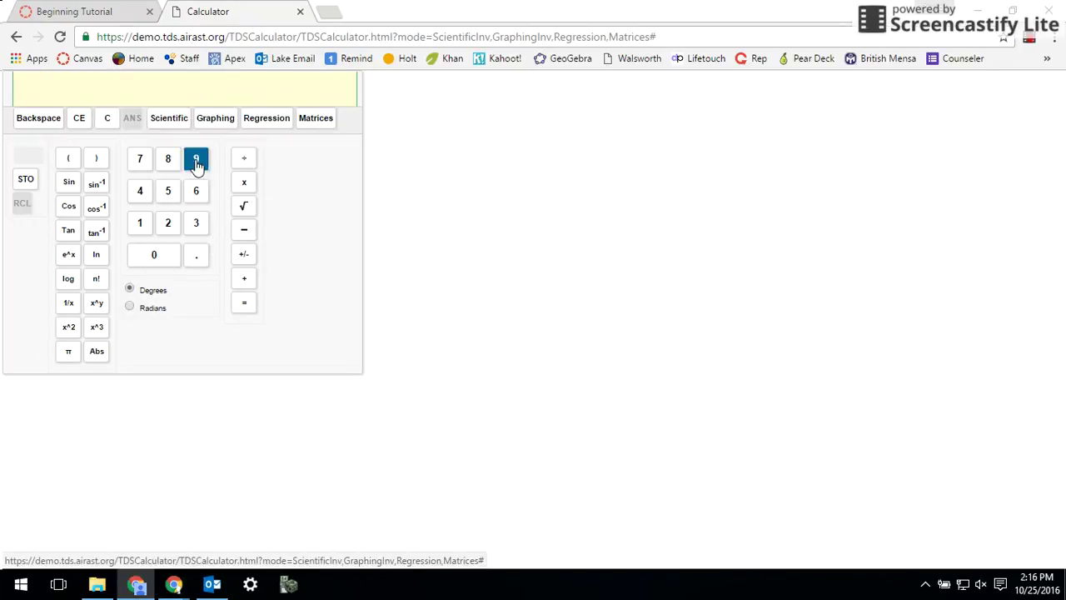
pyautogui.click(241, 228)
pyautogui.click(196, 225)
pyautogui.click(242, 185)
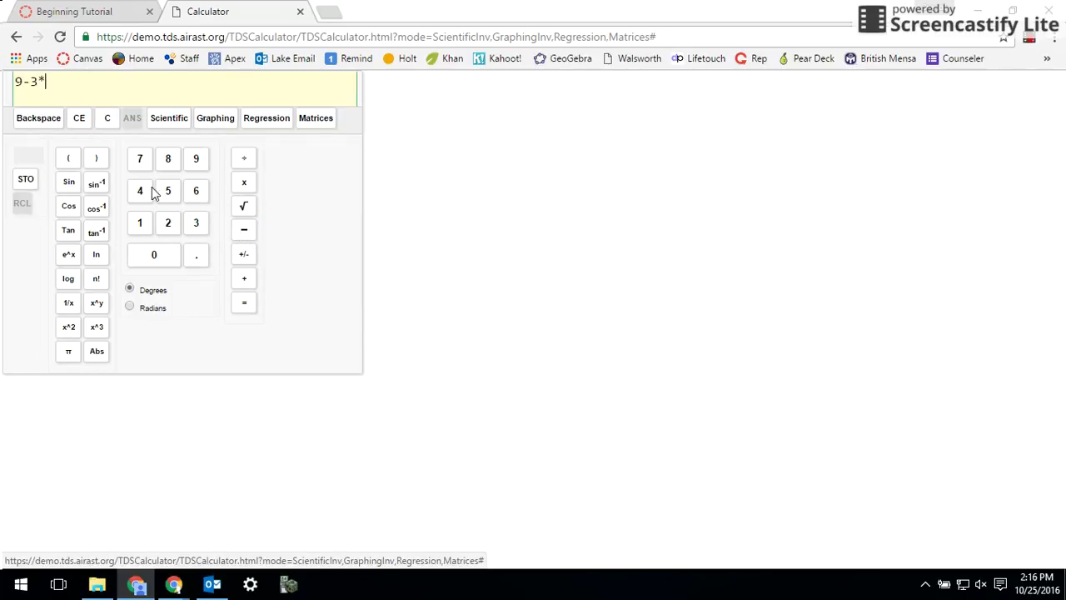
pyautogui.click(142, 191)
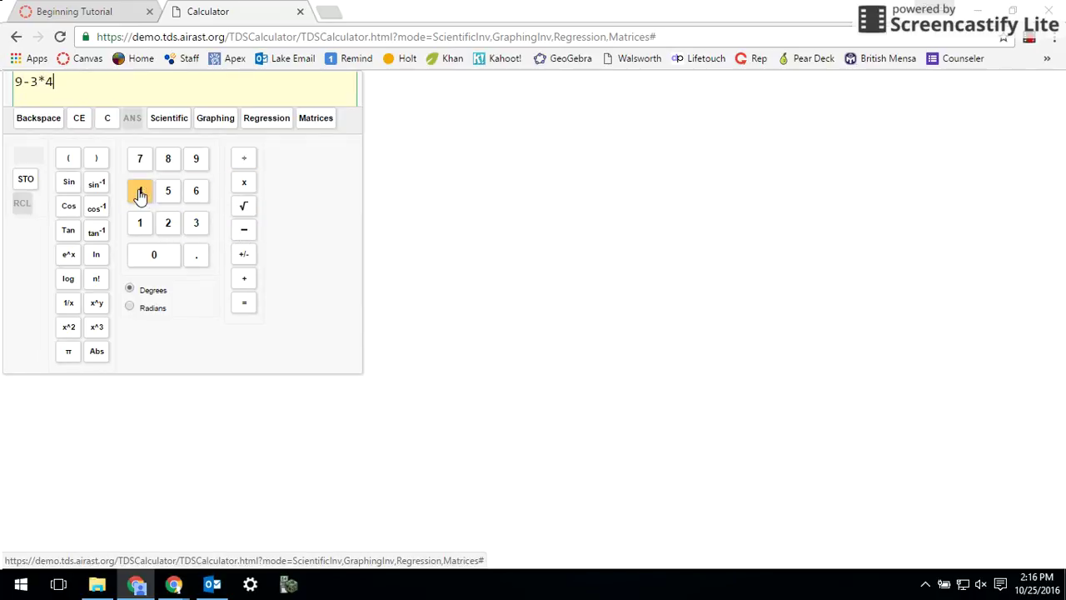
pyautogui.click(239, 305)
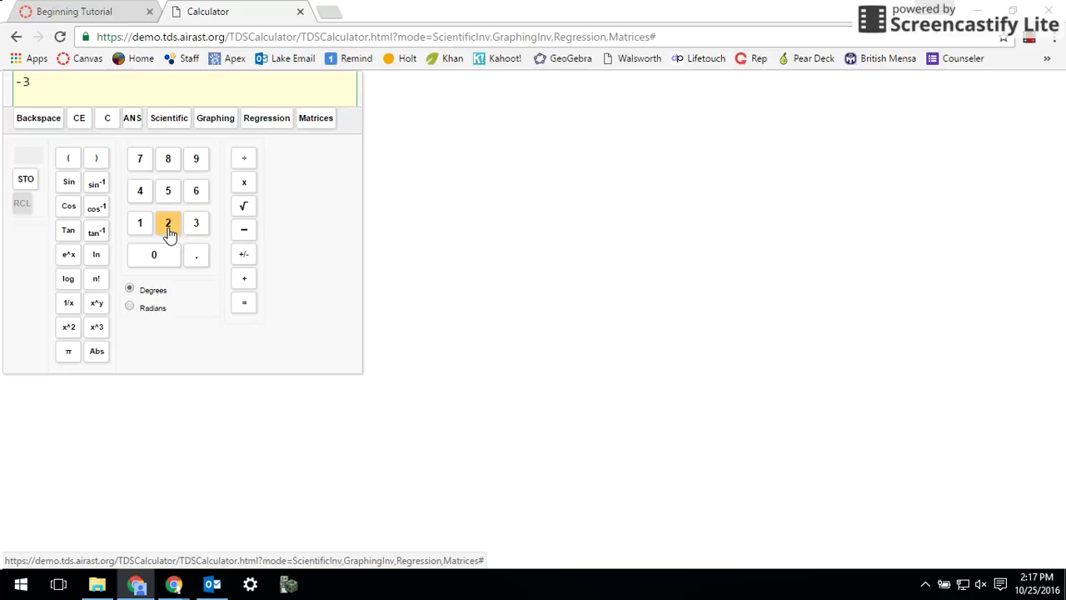
# Clear the display, evaluate (-2)² to get 4, then clear the result
pyautogui.click(106, 119)
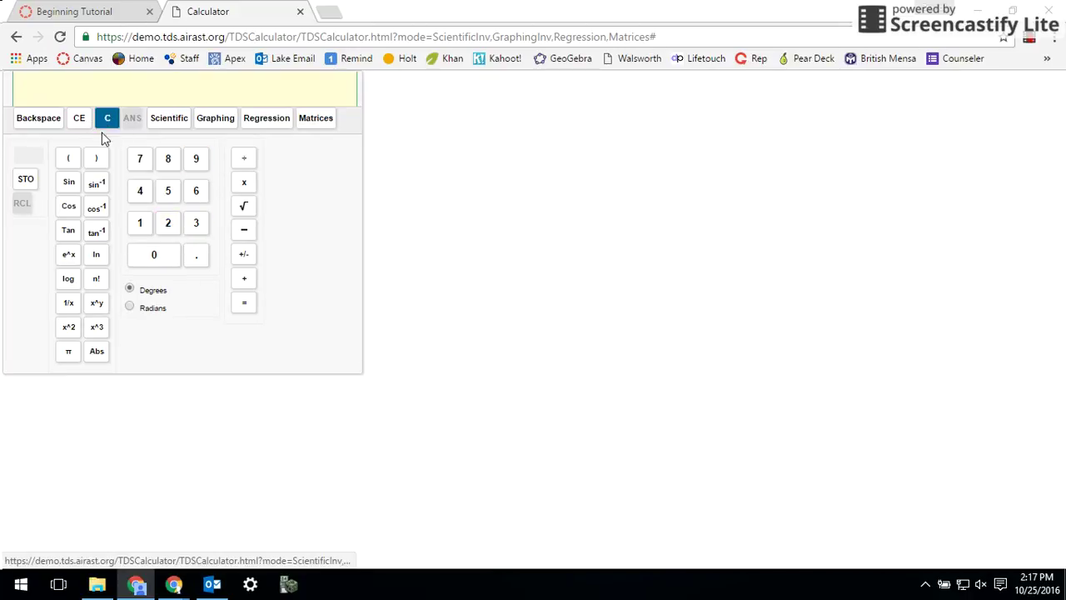
pyautogui.click(68, 158)
pyautogui.click(243, 257)
pyautogui.click(167, 234)
pyautogui.click(96, 158)
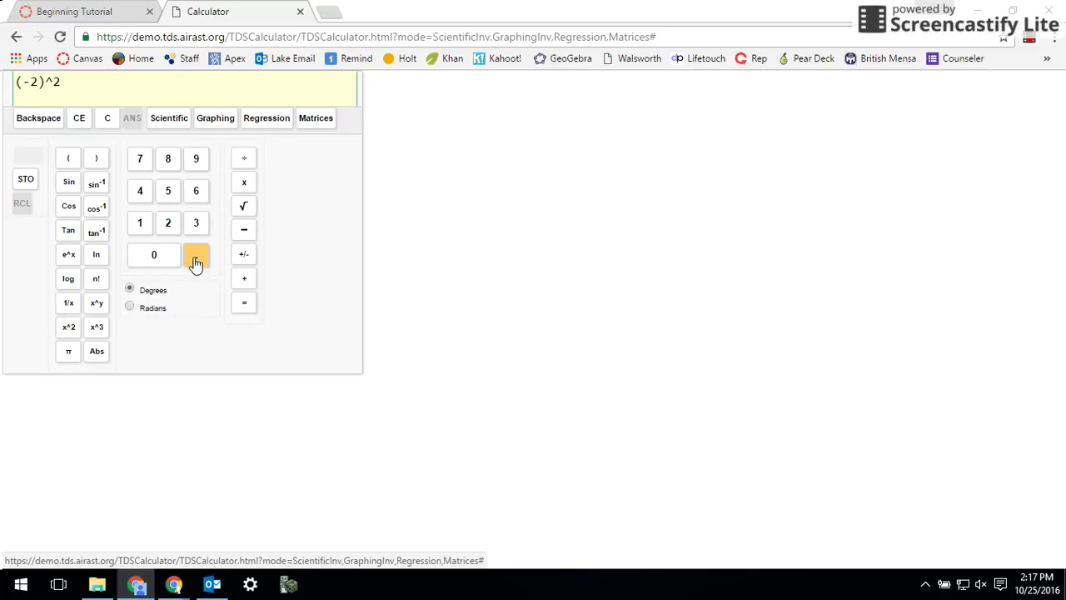
pyautogui.press('Return')
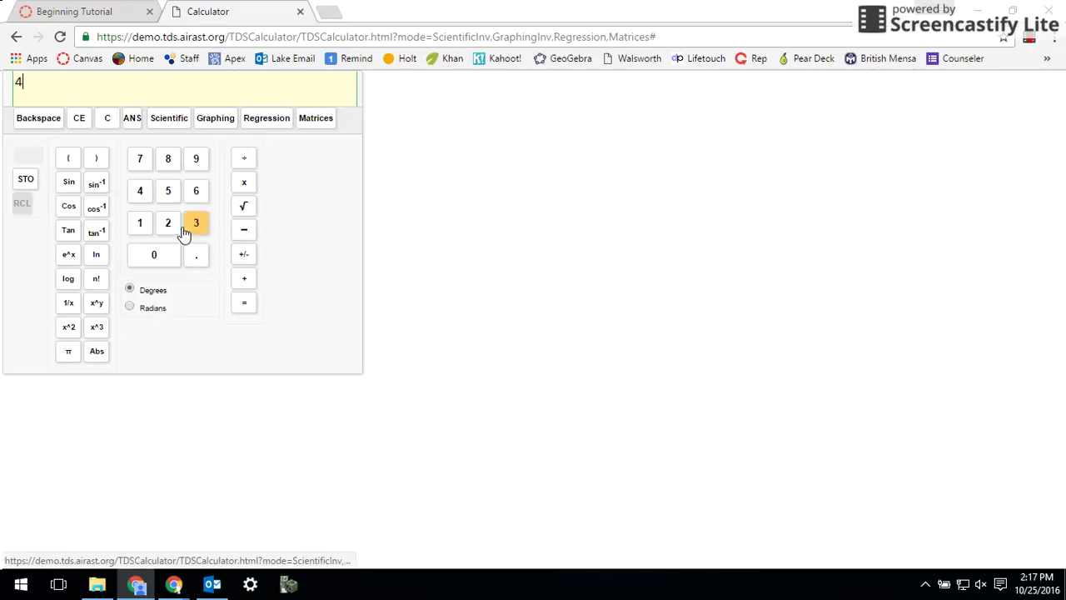
pyautogui.click(106, 119)
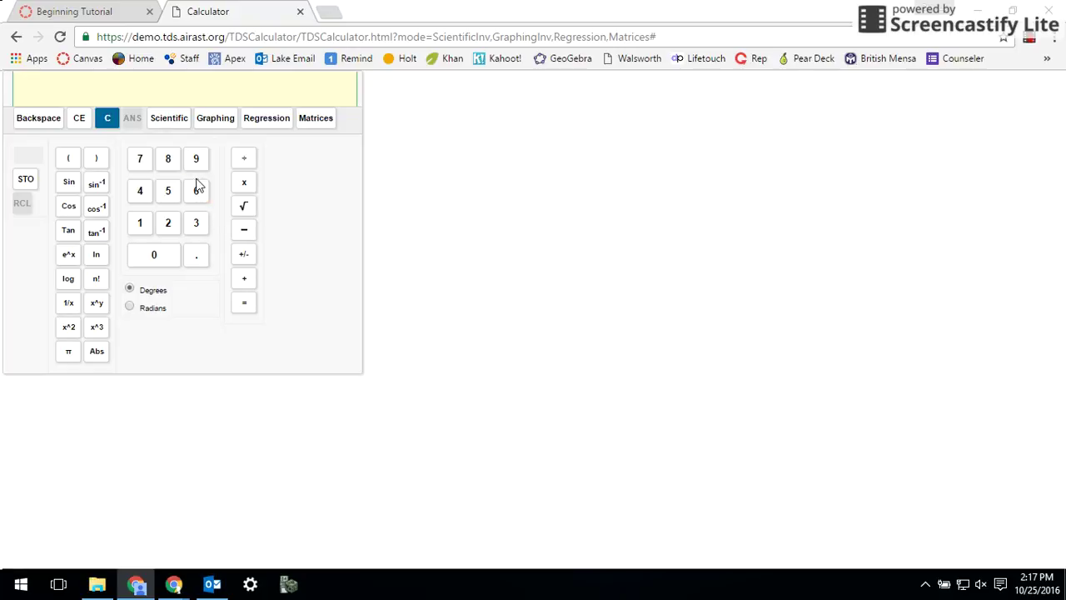
# Evaluate √(9) to get 3, then clear the display
pyautogui.click(243, 207)
pyautogui.click(187, 166)
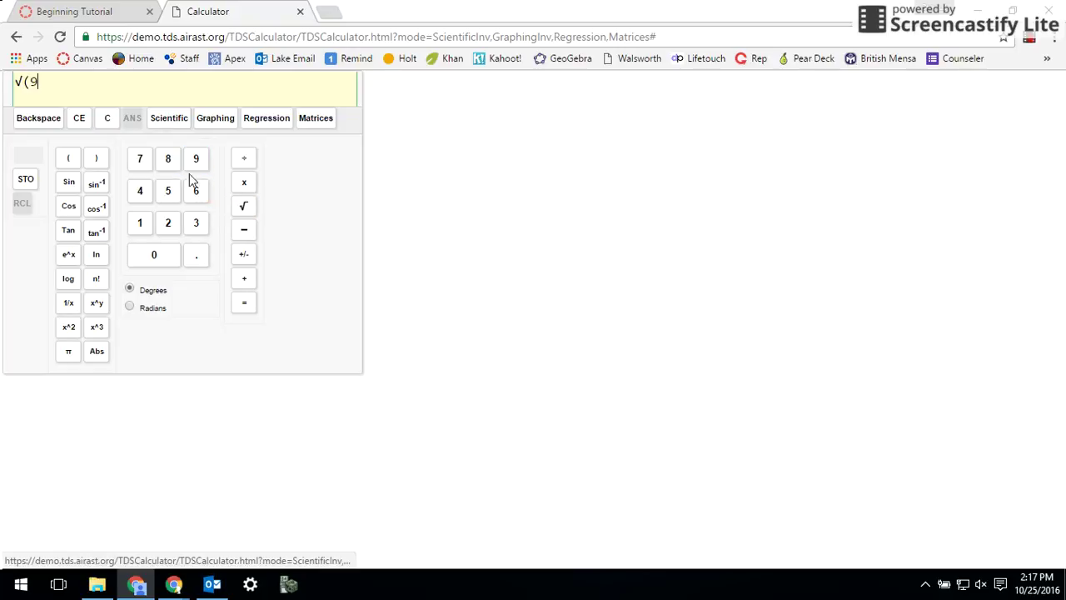
pyautogui.click(97, 166)
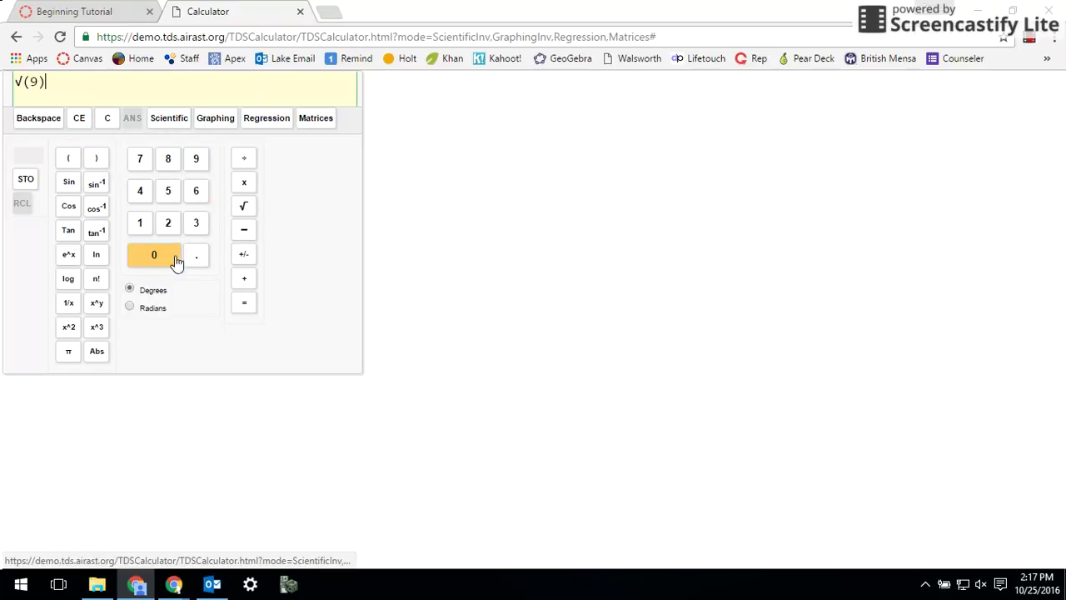
pyautogui.click(238, 307)
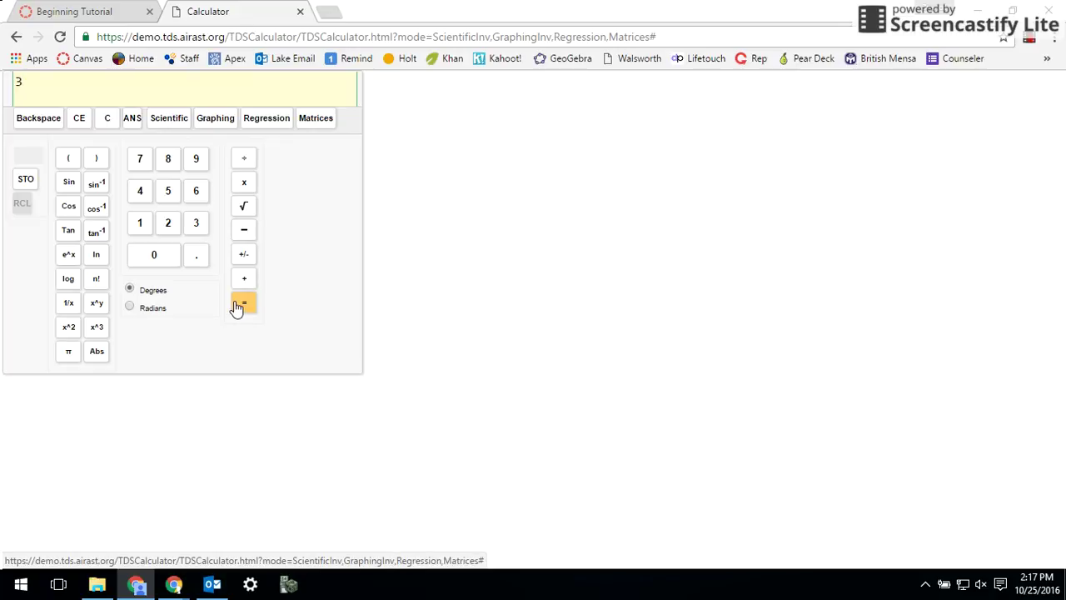
pyautogui.click(106, 122)
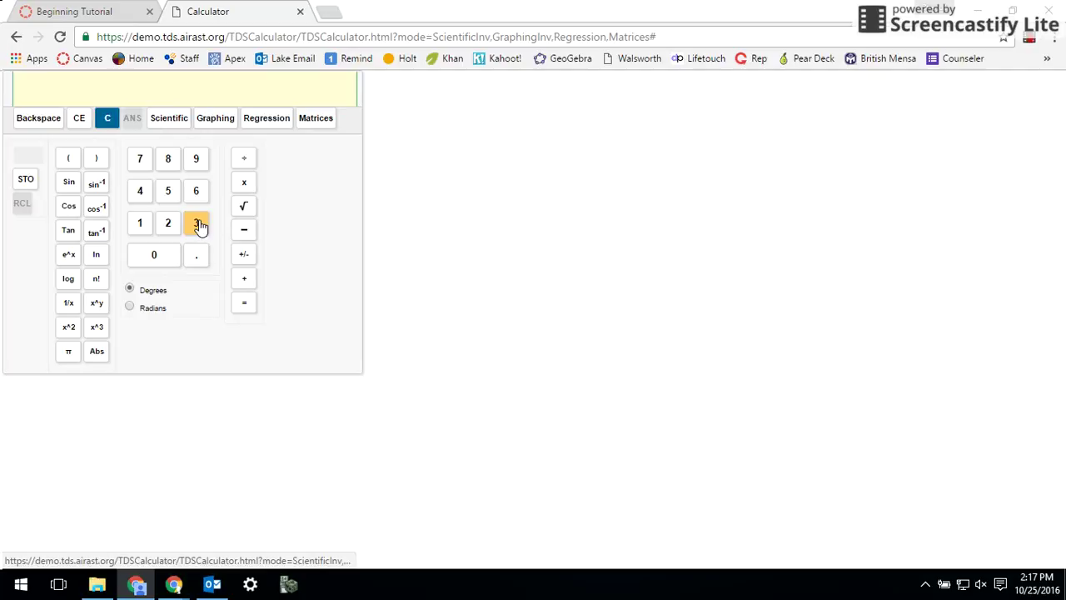
# Switch to graphing mode and enter 2x+1 as the Y1 function
pyautogui.click(213, 122)
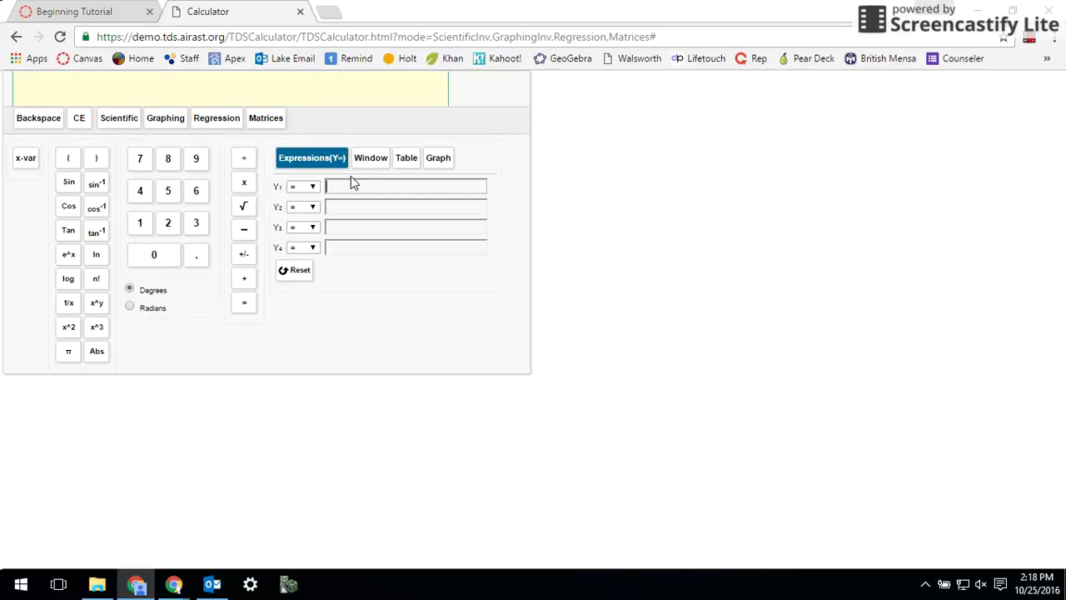
pyautogui.click(168, 225)
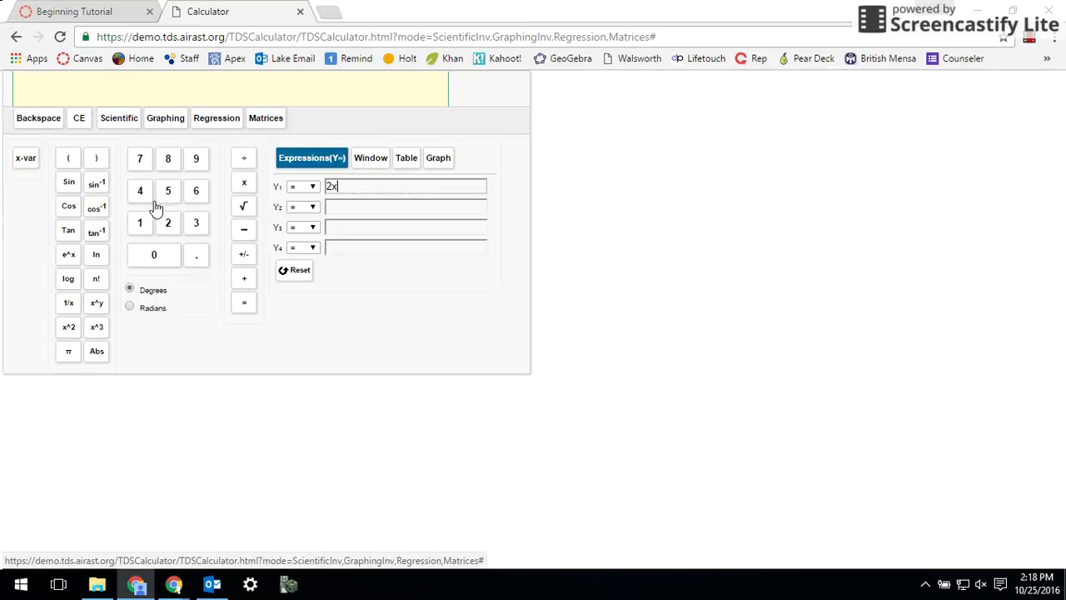
pyautogui.click(245, 278)
pyautogui.click(140, 228)
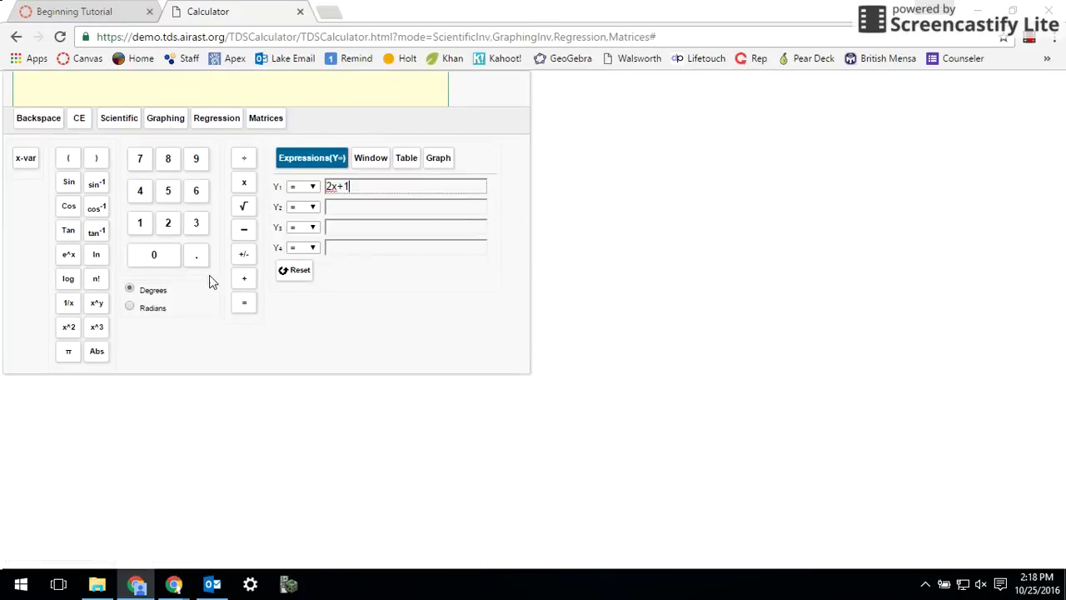
# Graph 2x+1 and pan the view around the line to recentre the y-axis
pyautogui.click(437, 161)
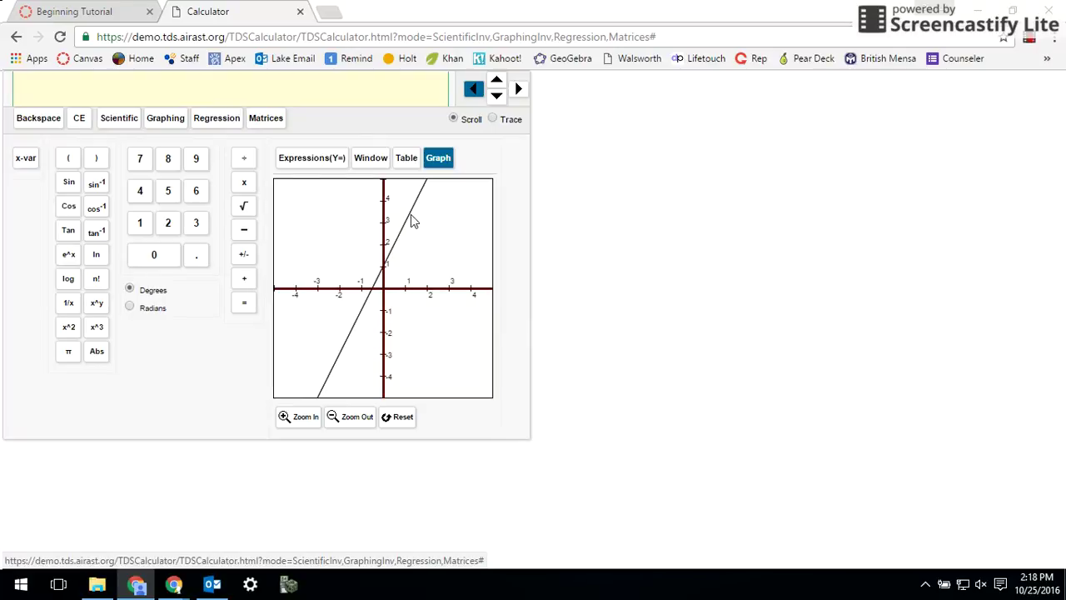
pyautogui.click(495, 98)
pyautogui.click(496, 97)
pyautogui.click(495, 96)
pyautogui.click(497, 84)
pyautogui.click(497, 87)
pyautogui.click(497, 87)
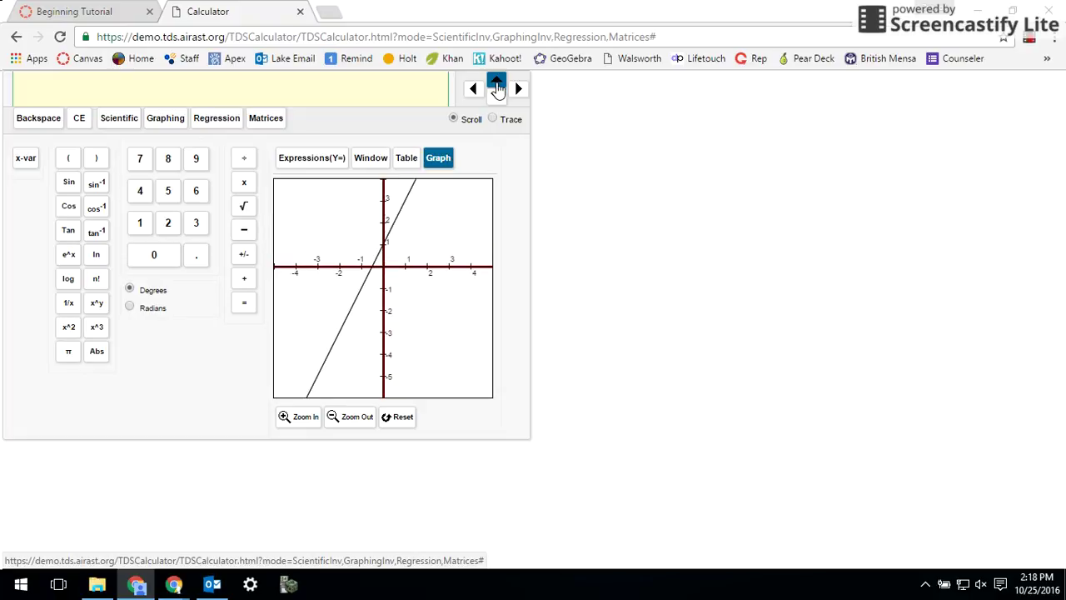
pyautogui.click(497, 86)
pyautogui.click(518, 89)
pyautogui.click(517, 89)
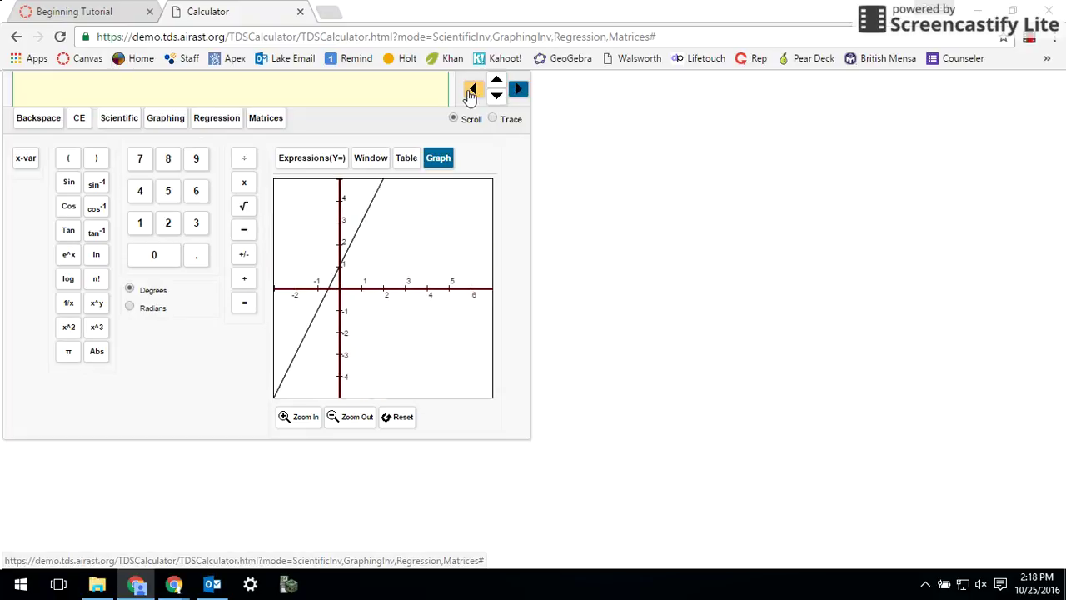
pyautogui.click(473, 89)
pyautogui.click(473, 89)
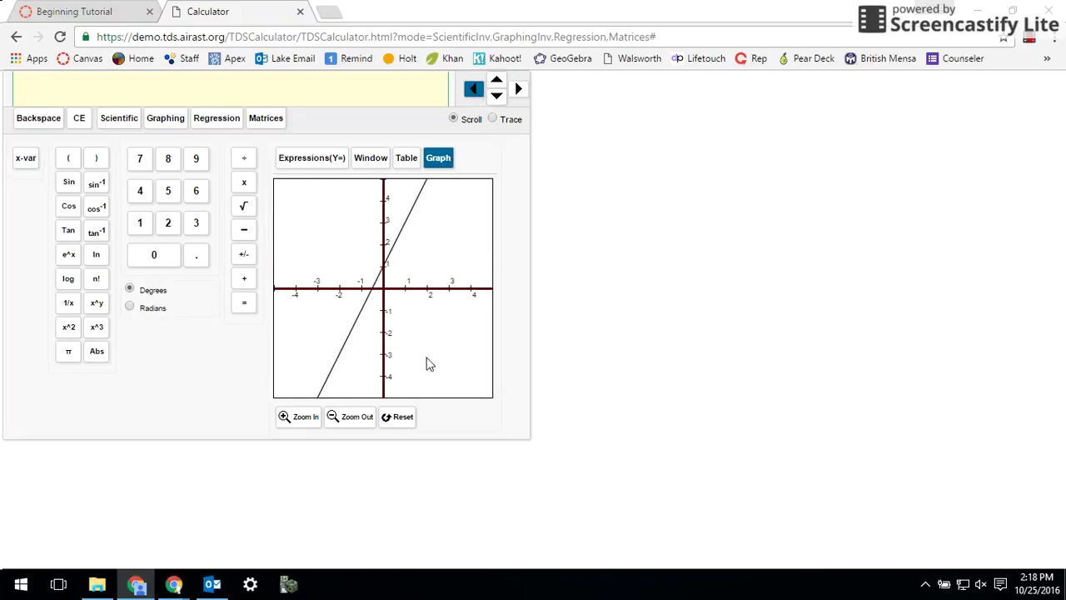
# Zoom the graph in and out, settling on the ±4 view
pyautogui.click(297, 417)
pyautogui.click(298, 418)
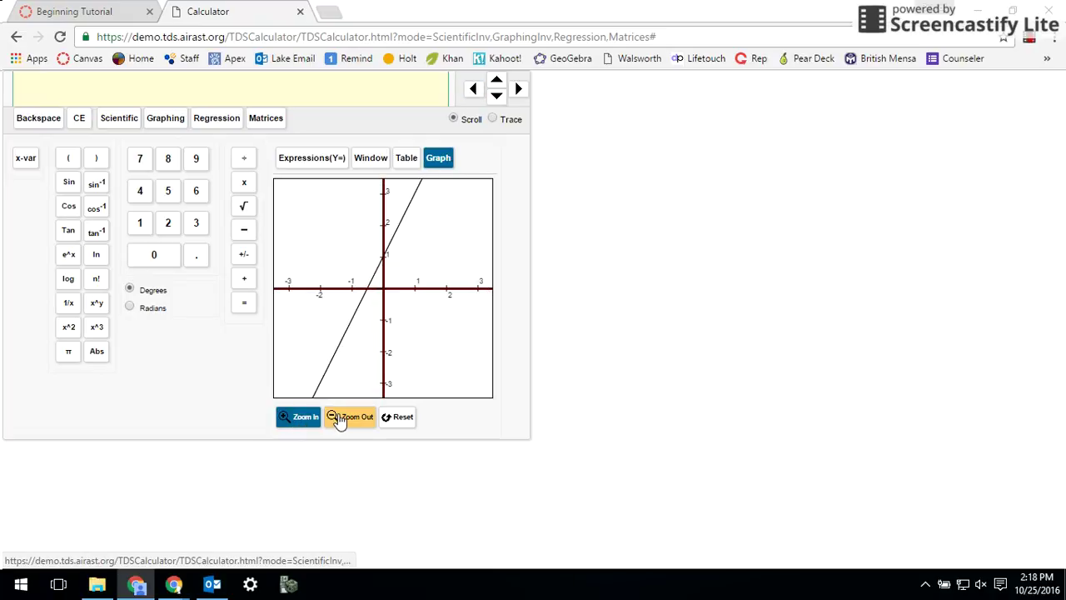
pyautogui.click(338, 420)
pyautogui.click(339, 419)
pyautogui.click(301, 419)
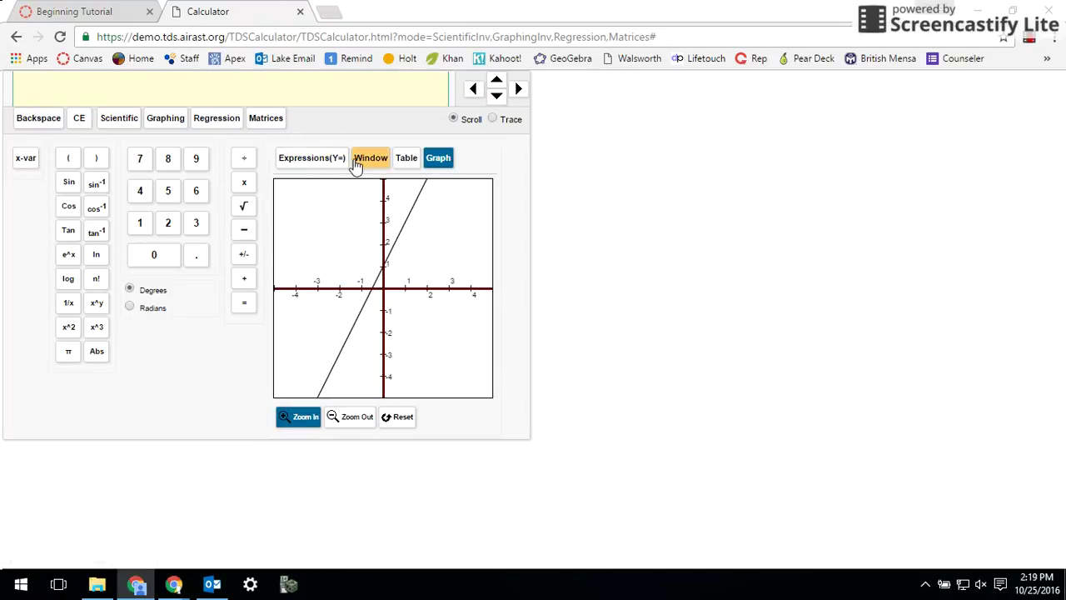
# Check the x/Y1 value table and the window range, then return to the Y= list
pyautogui.click(406, 163)
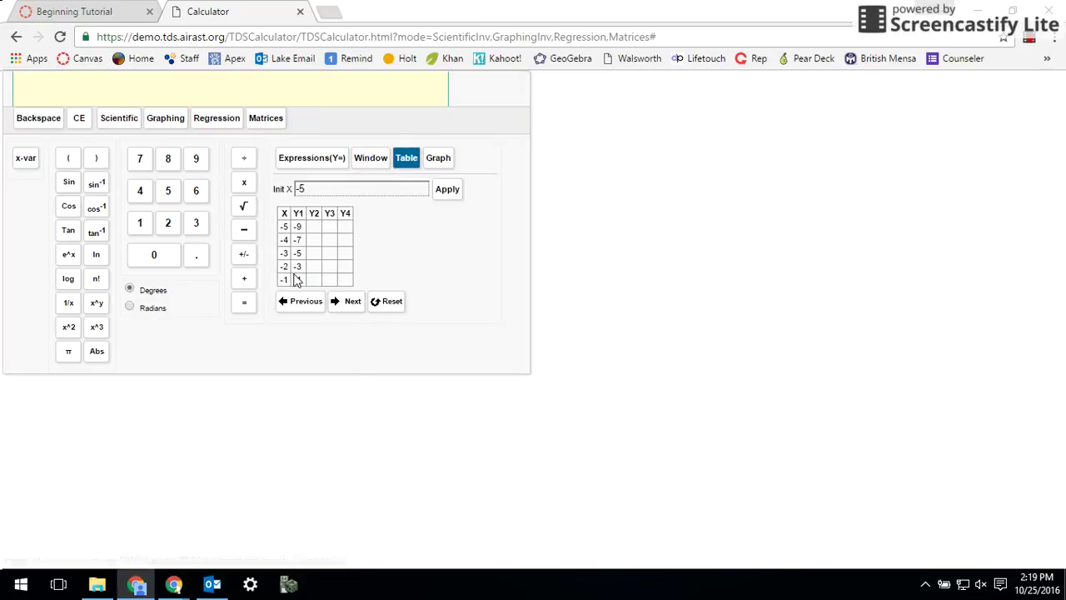
pyautogui.click(358, 161)
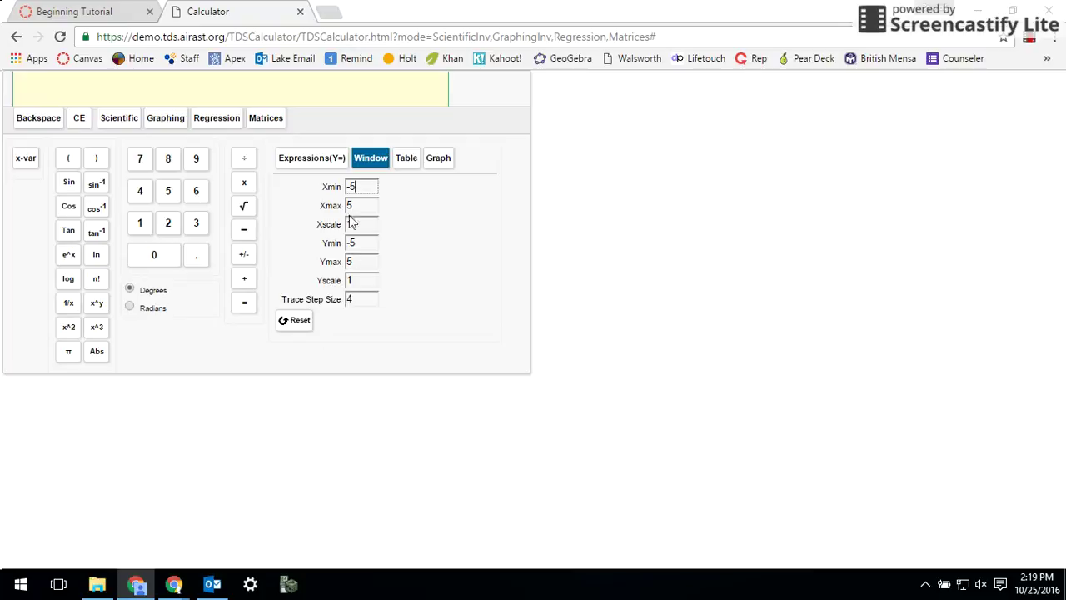
pyautogui.click(327, 164)
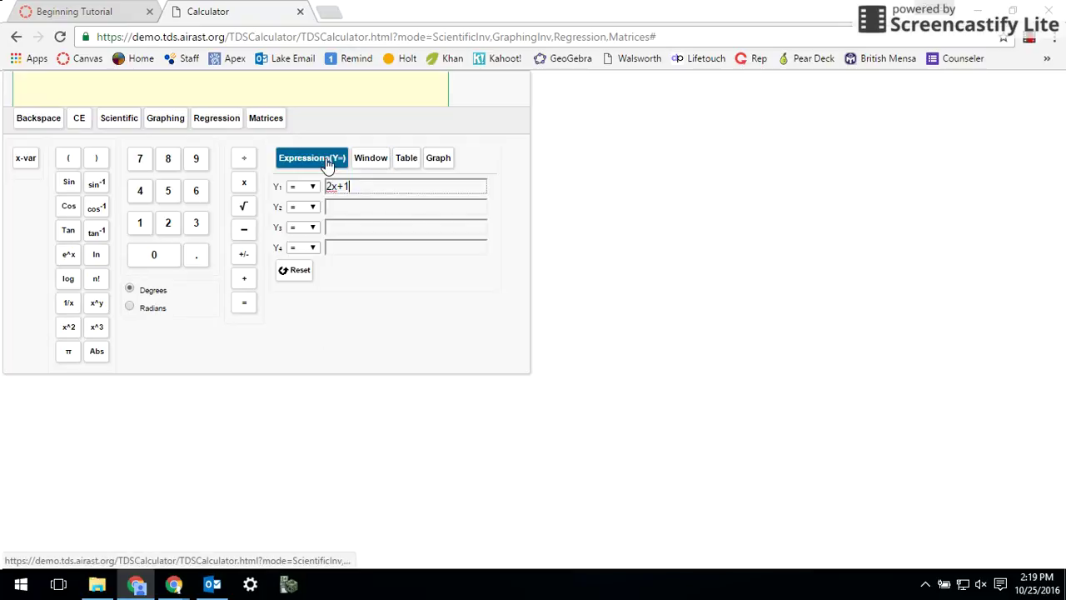
# Enter -3x+4 as the Y2 function
pyautogui.click(340, 209)
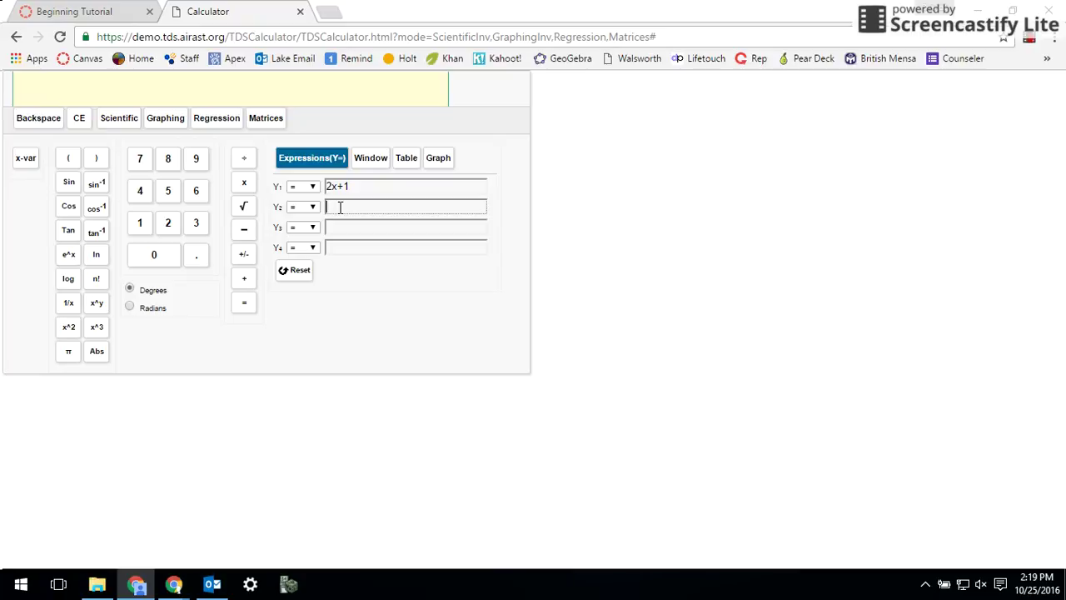
pyautogui.click(244, 260)
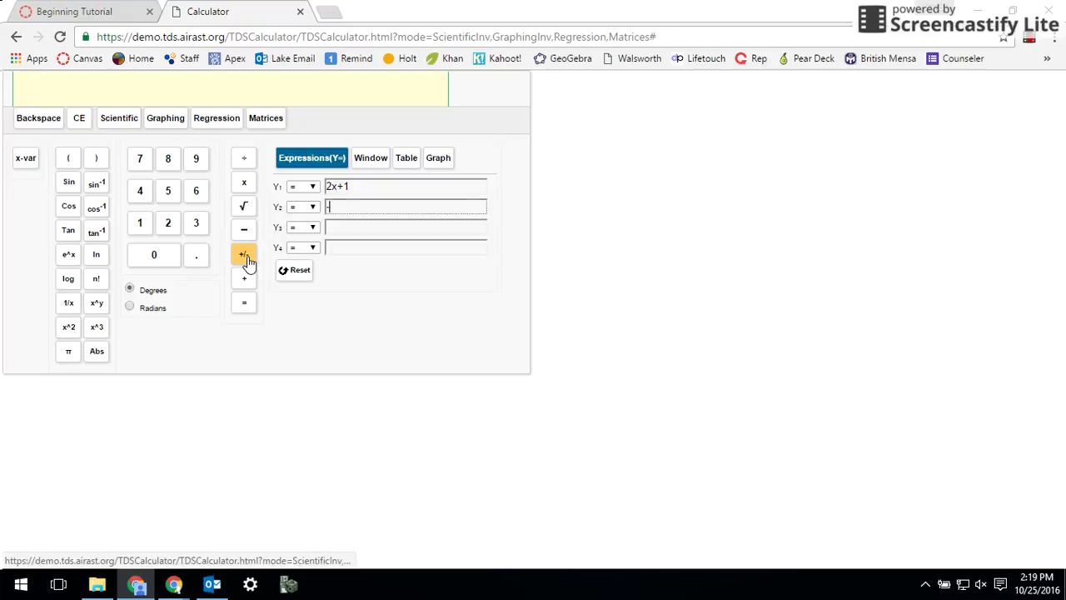
pyautogui.click(194, 226)
pyautogui.click(22, 160)
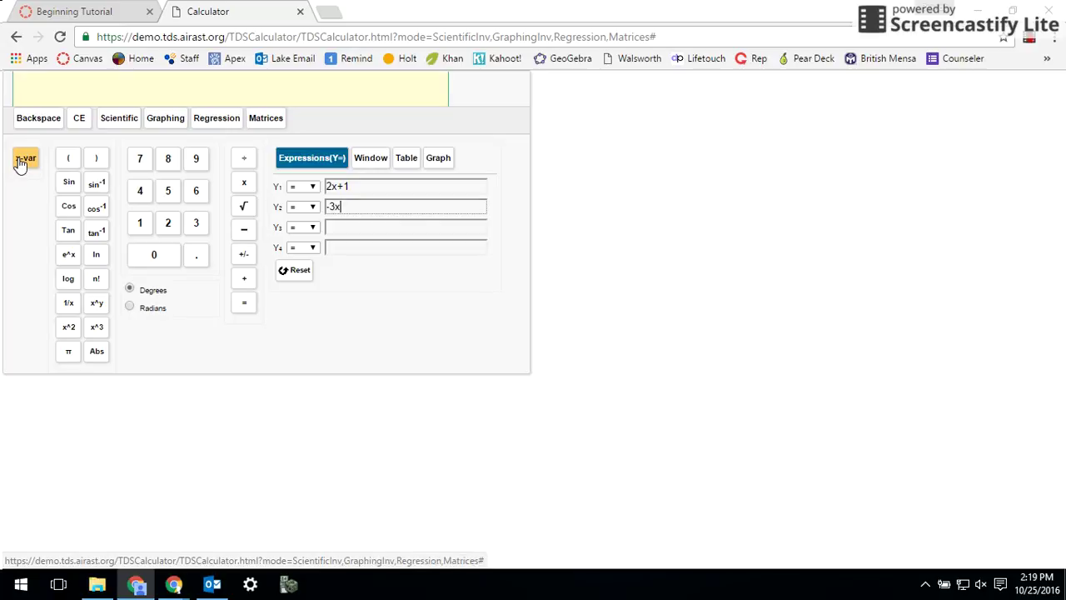
pyautogui.click(244, 278)
pyautogui.click(140, 191)
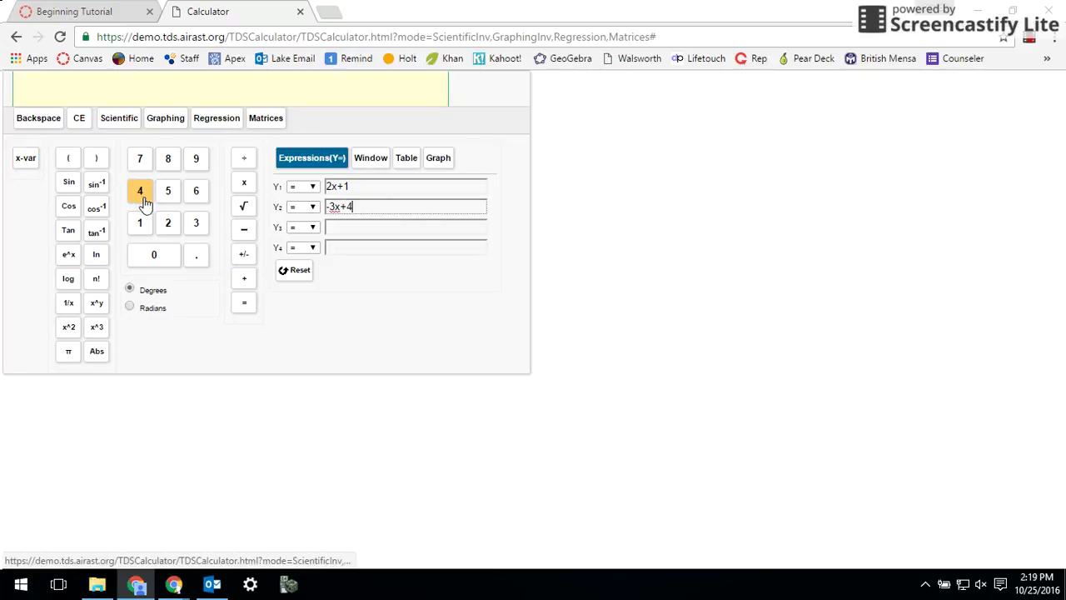
# Graph both lines, then go back to the equation list and select the Y3 field
pyautogui.click(438, 169)
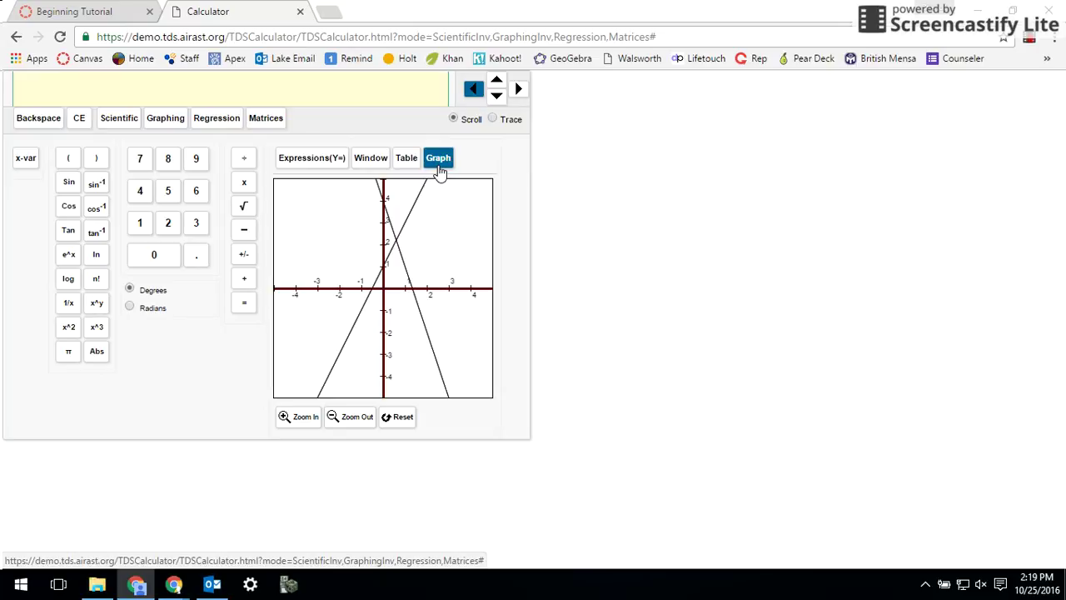
pyautogui.click(304, 169)
pyautogui.click(346, 228)
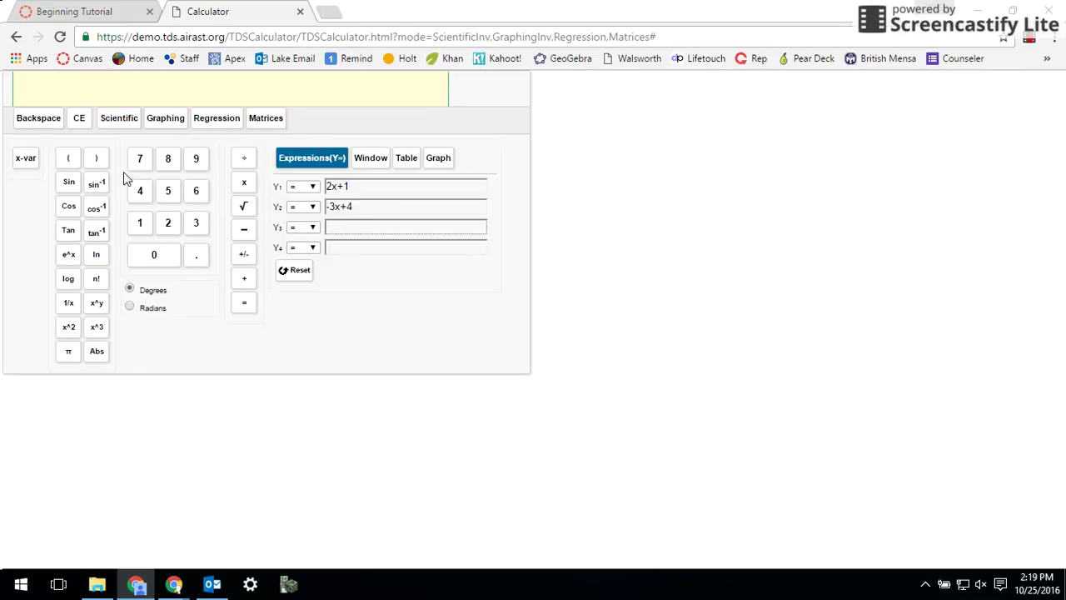
# Enter (1/5)x-2 in Y3 and plot it with 2x+1 and -3x+4
pyautogui.click(65, 161)
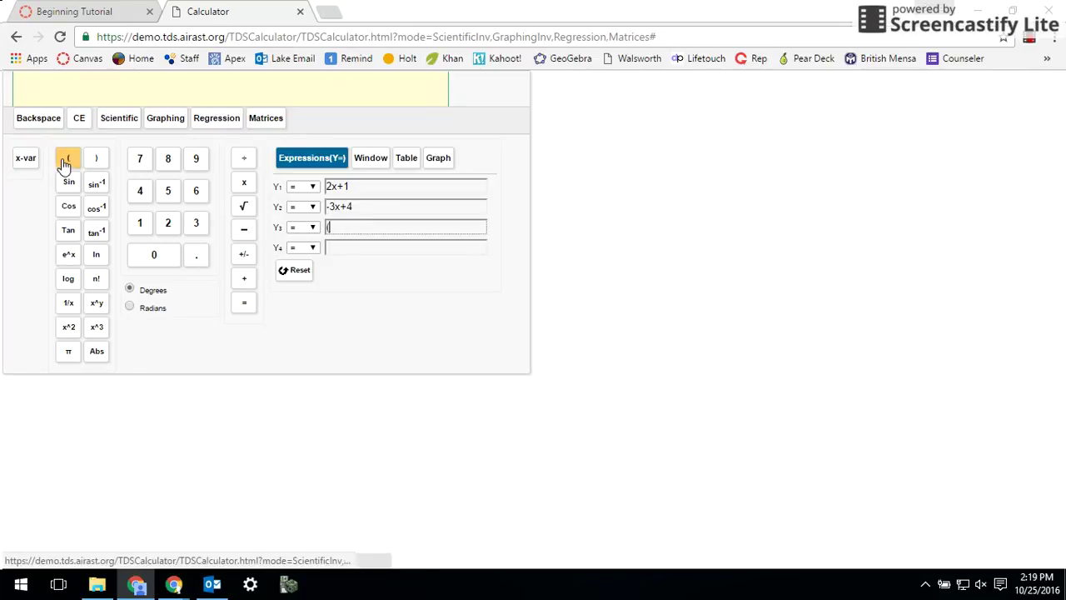
pyautogui.click(141, 227)
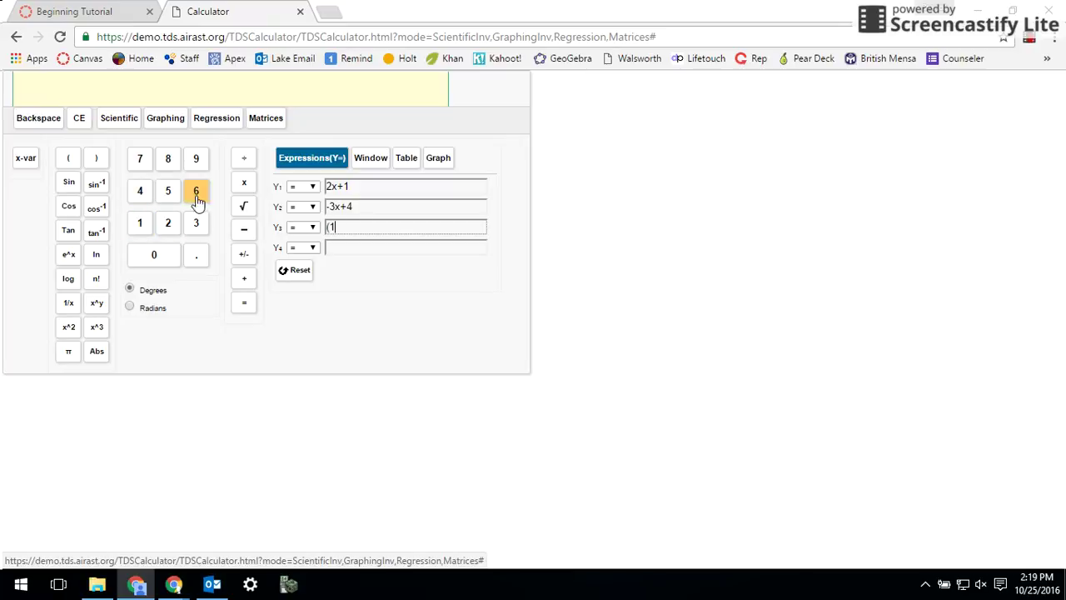
pyautogui.click(241, 159)
pyautogui.click(169, 195)
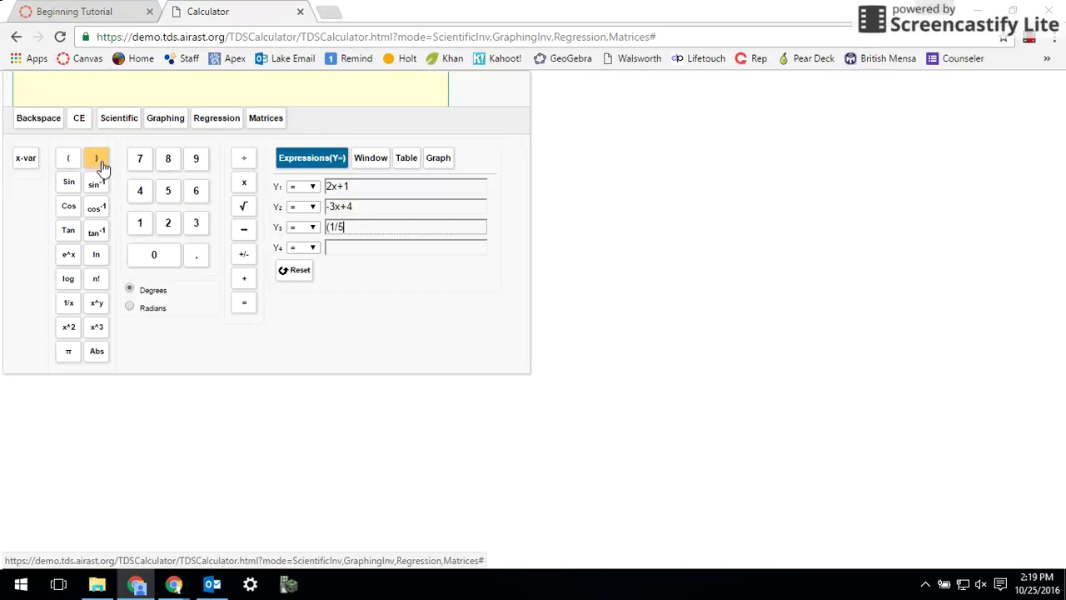
pyautogui.click(98, 163)
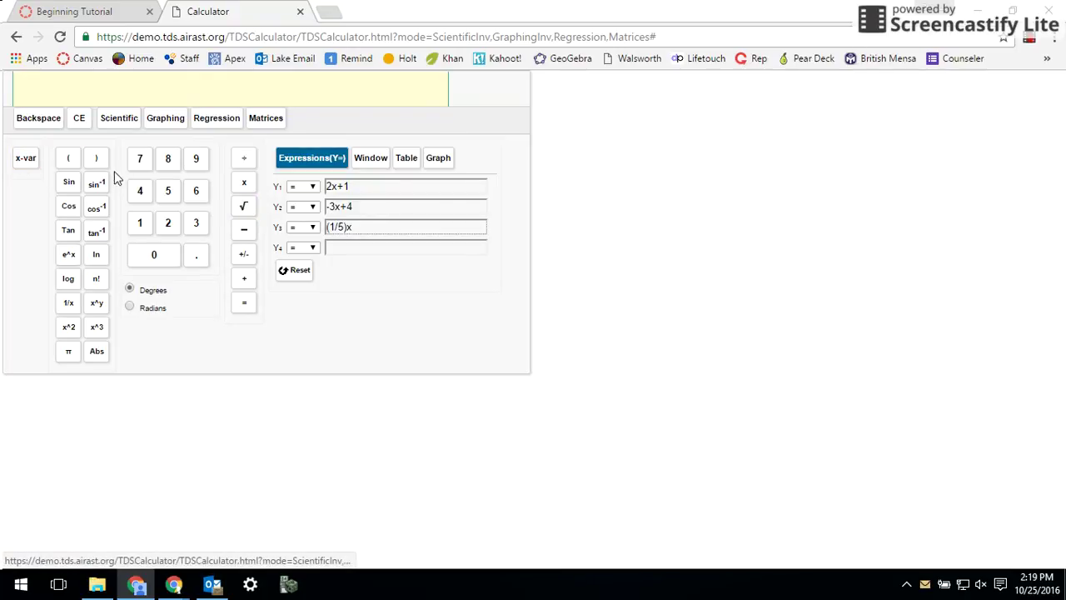
pyautogui.click(244, 229)
pyautogui.click(167, 225)
pyautogui.click(430, 164)
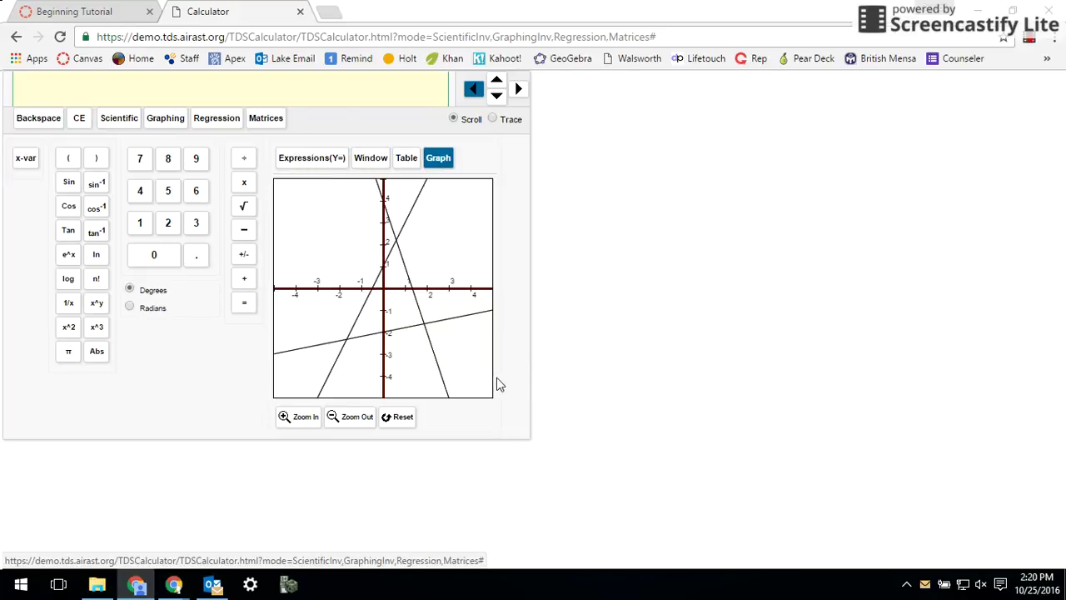